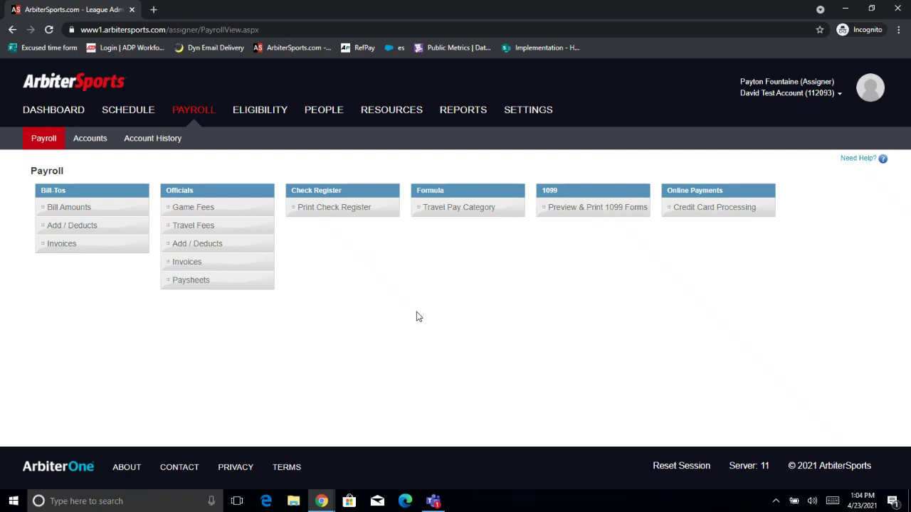
Show the Payroll Accounts page, which has no linked ArbiterPay account yet.
{"action": "left_click", "coordinate": [86, 144]}
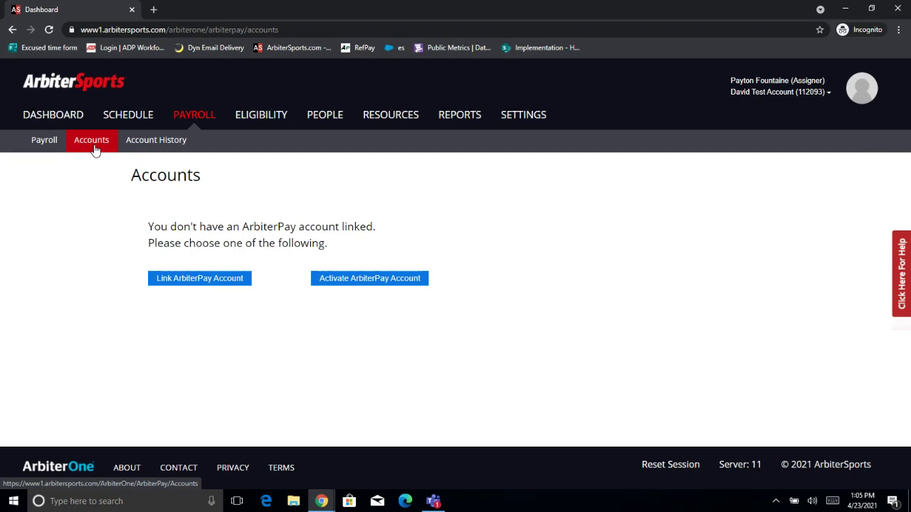
{"action": "left_click", "coordinate": [350, 284]}
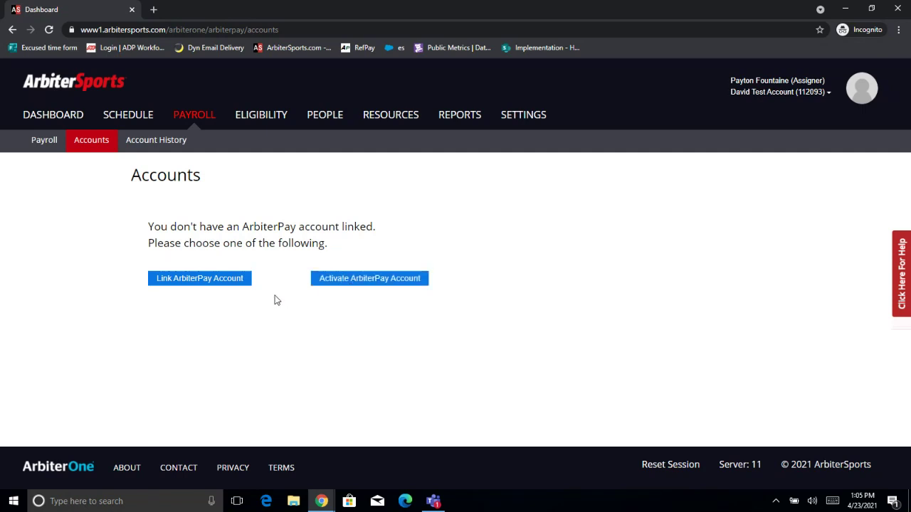
Look up the school's ArbiterPay username, add its Soccer Boys account, and confirm with the PIN.
{"action": "left_click", "coordinate": [222, 286]}
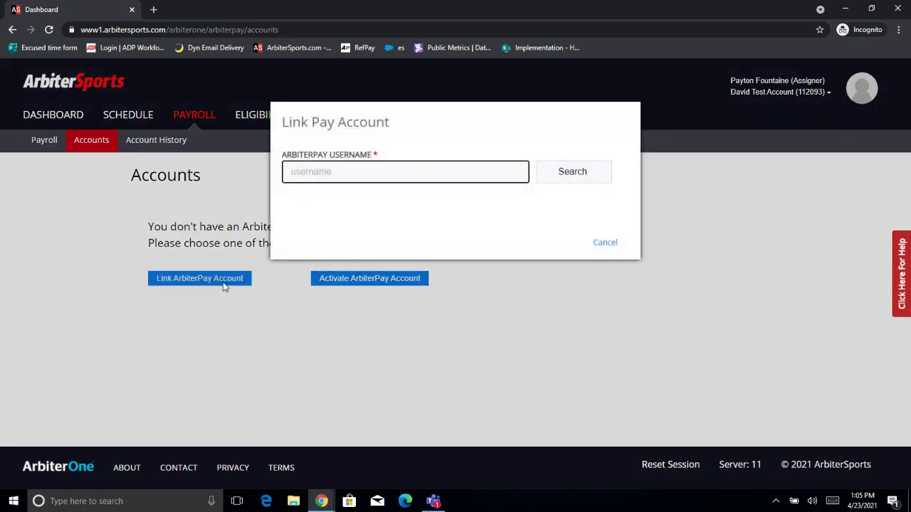
{"action": "left_click", "coordinate": [375, 179]}
{"action": "type", "text": "ArbiterSchool"}
{"action": "key", "text": "Return"}
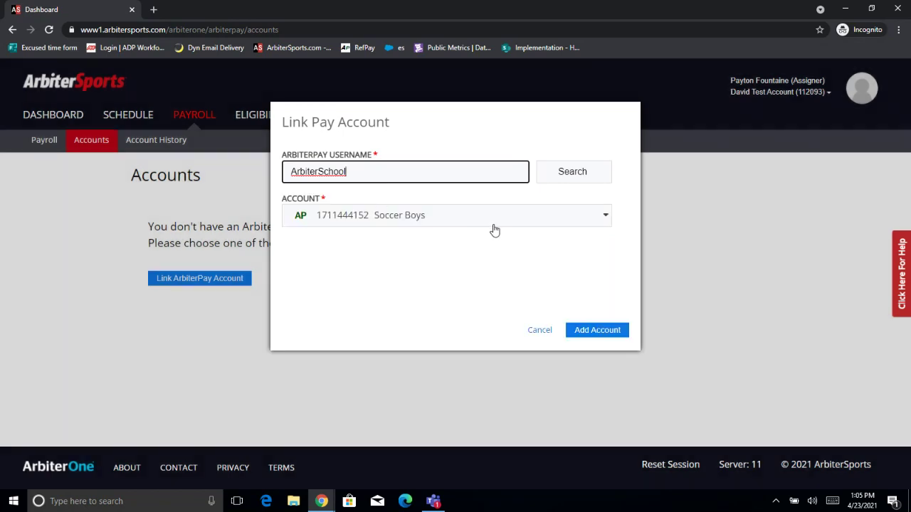
{"action": "left_click", "coordinate": [496, 226]}
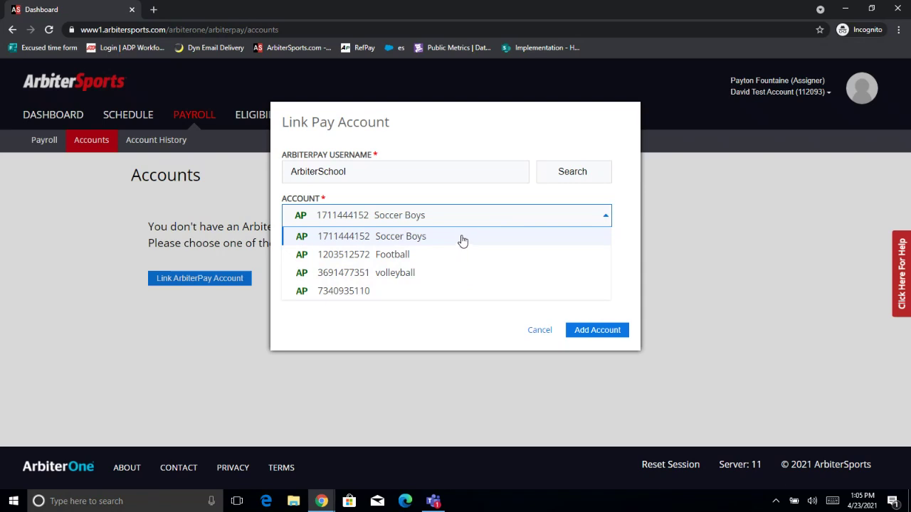
{"action": "left_click", "coordinate": [462, 239]}
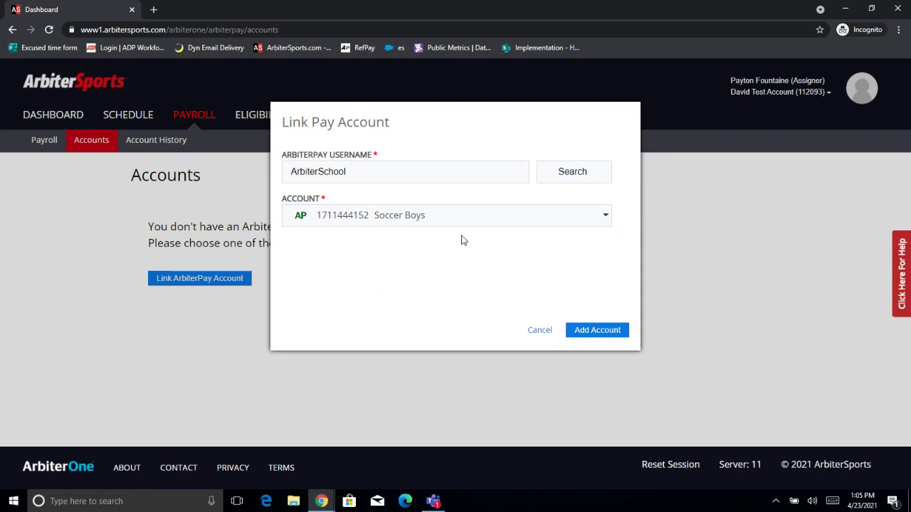
{"action": "left_click", "coordinate": [602, 330]}
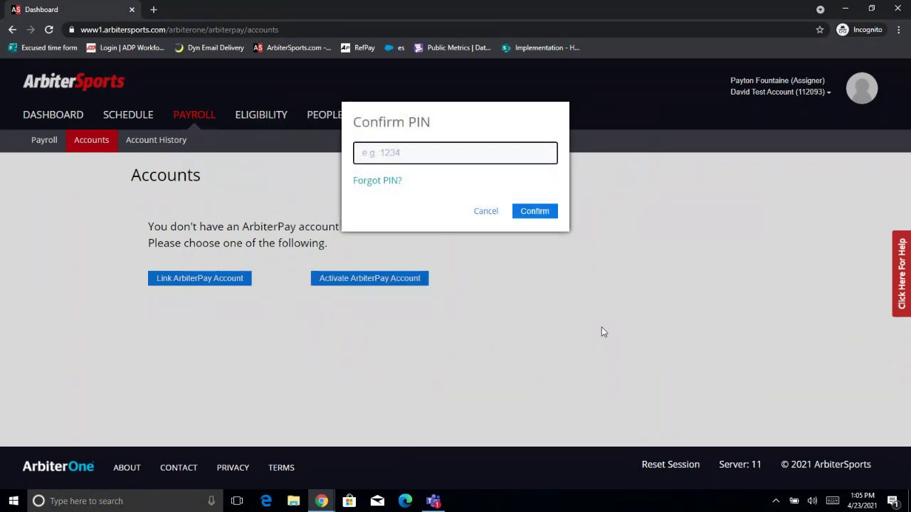
{"action": "type", "text": "9999"}
{"action": "left_click", "coordinate": [534, 212]}
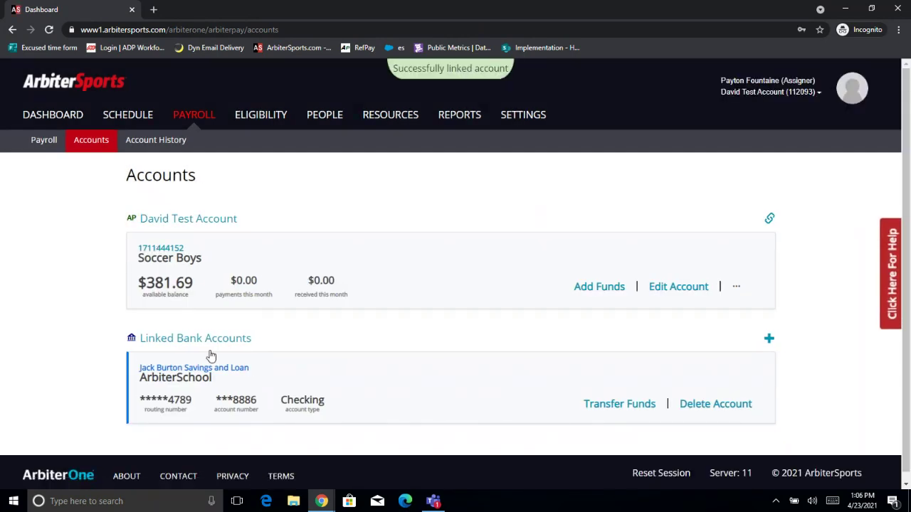
Leave the linked-account overview for the Resources Sports/Levels page.
{"action": "scroll", "coordinate": [336, 401], "scroll_direction": "down", "scroll_amount": 1}
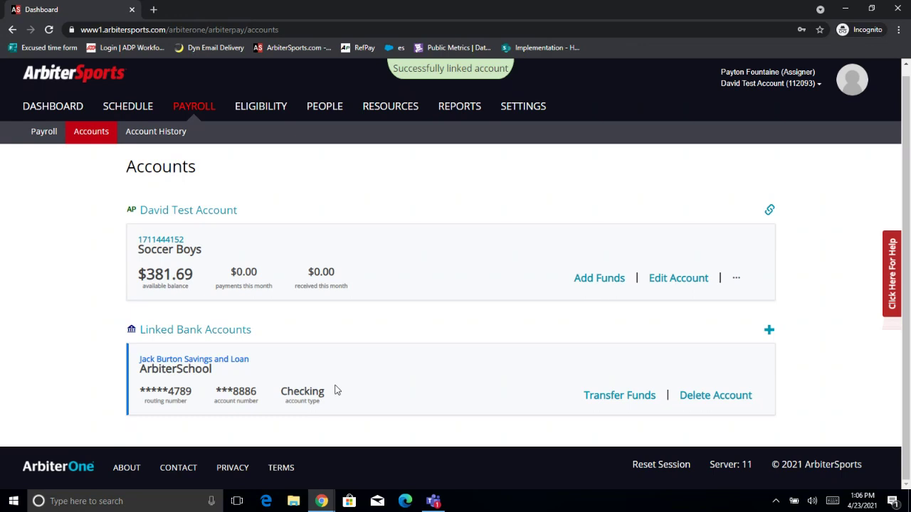
{"action": "left_click", "coordinate": [395, 114]}
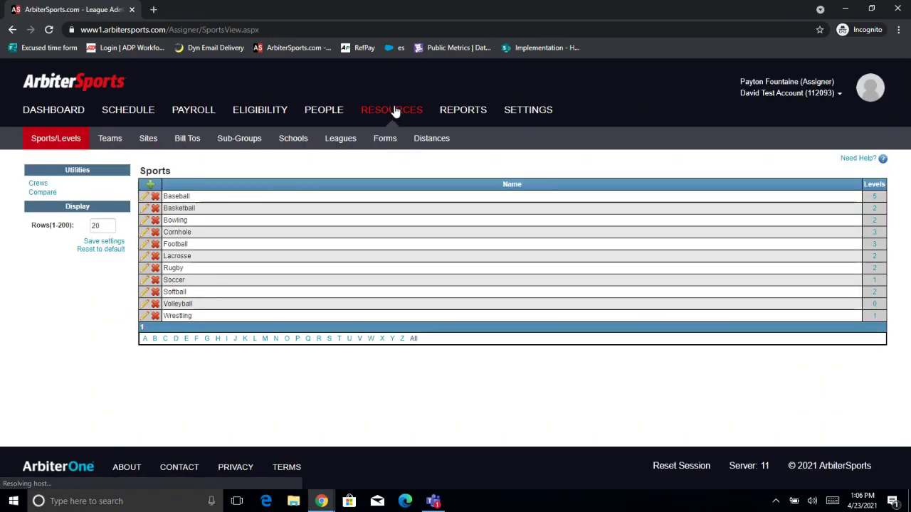
From the Bill Tos list, open the Subscribe To Billtos page.
{"action": "left_click", "coordinate": [189, 143]}
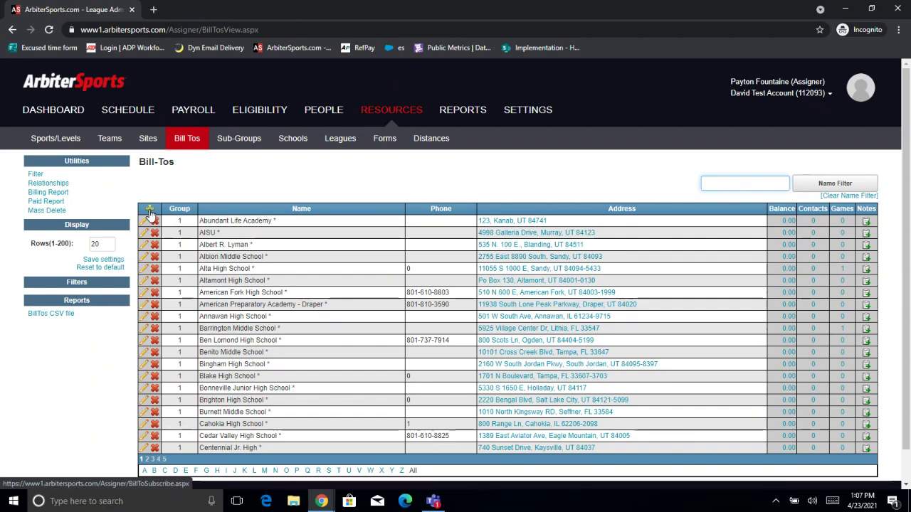
{"action": "left_click", "coordinate": [150, 212]}
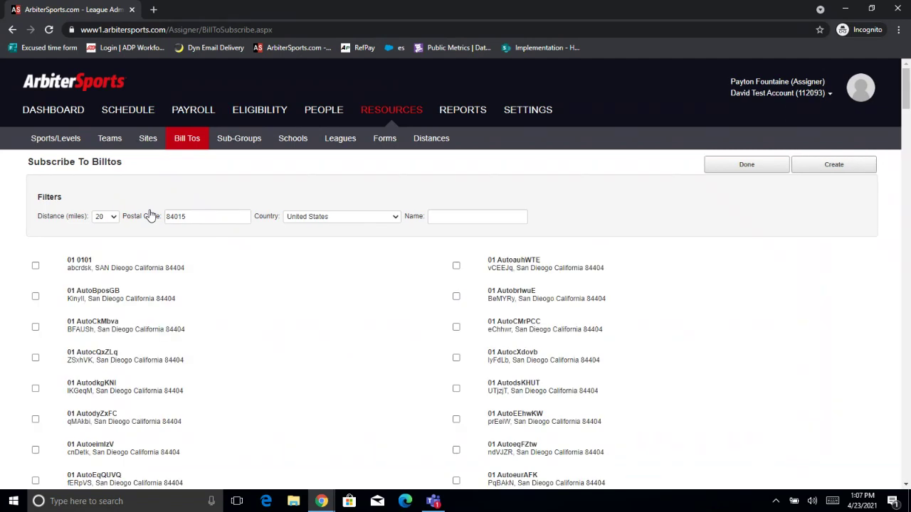
Change the postal code filter to 84096.
{"action": "left_click", "coordinate": [107, 221]}
{"action": "left_click", "coordinate": [187, 217]}
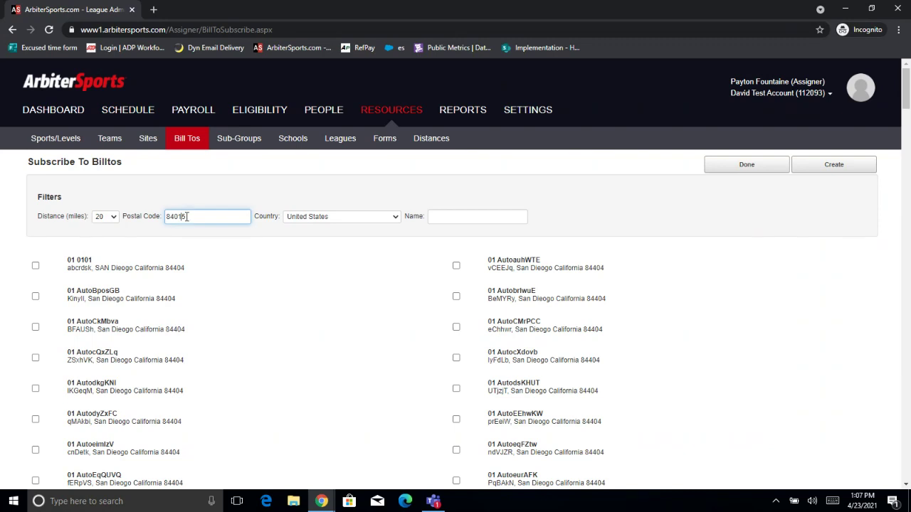
{"action": "left_click", "coordinate": [447, 216]}
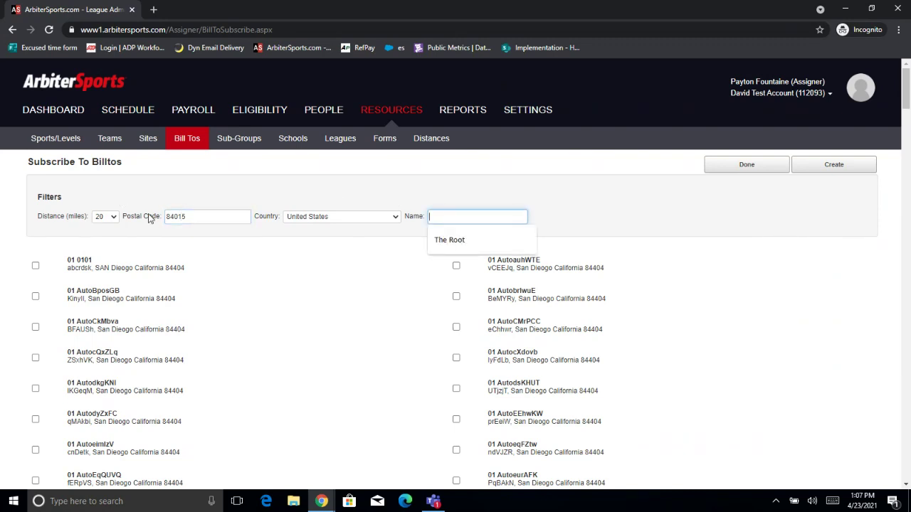
{"action": "left_click", "coordinate": [213, 219]}
{"action": "key", "text": "BackSpace"}
{"action": "key", "text": "BackSpace"}
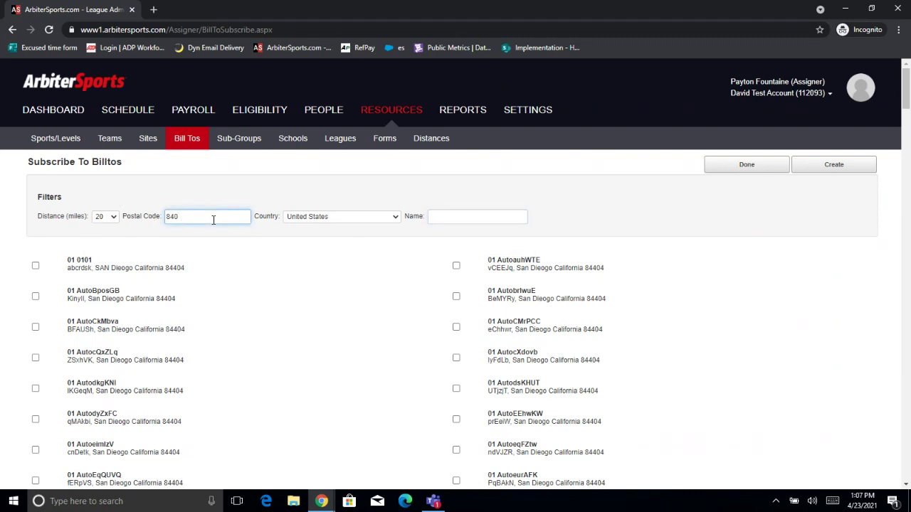
{"action": "type", "text": "96"}
Filter by name 'Mountain Rid', tick Mountain Ridge High School, and finish with Done.
{"action": "left_click", "coordinate": [474, 216]}
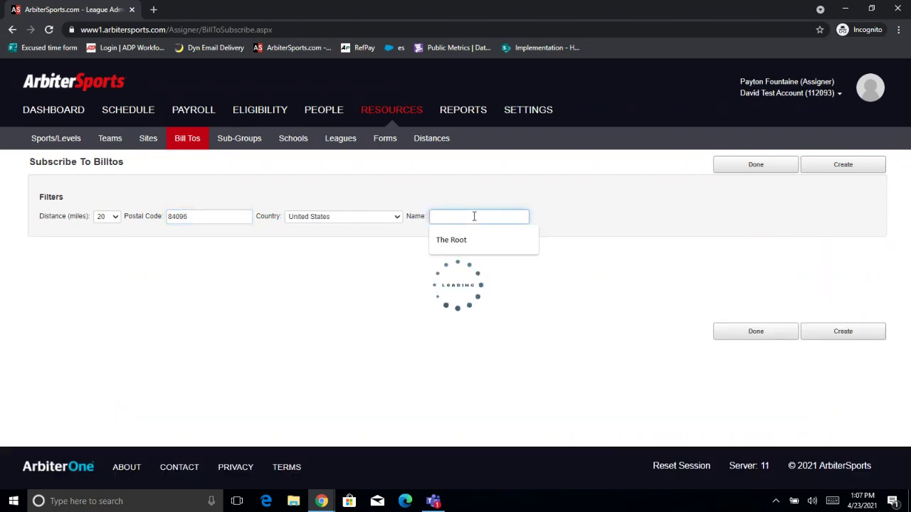
{"action": "type", "text": "Mountain Rid"}
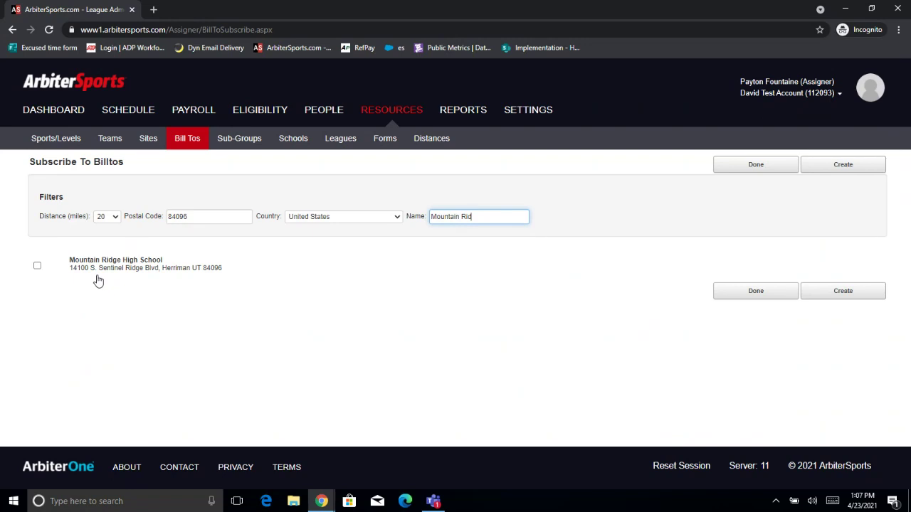
{"action": "left_click", "coordinate": [37, 266]}
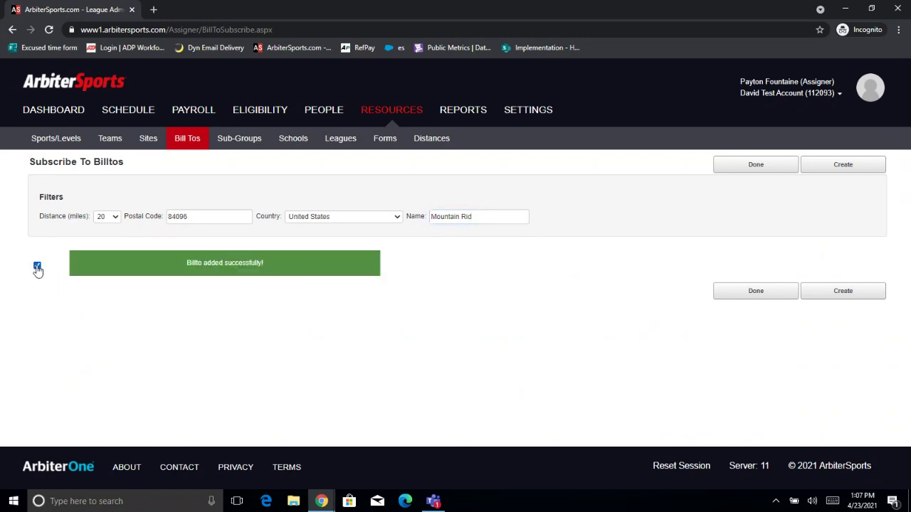
{"action": "left_click", "coordinate": [755, 291]}
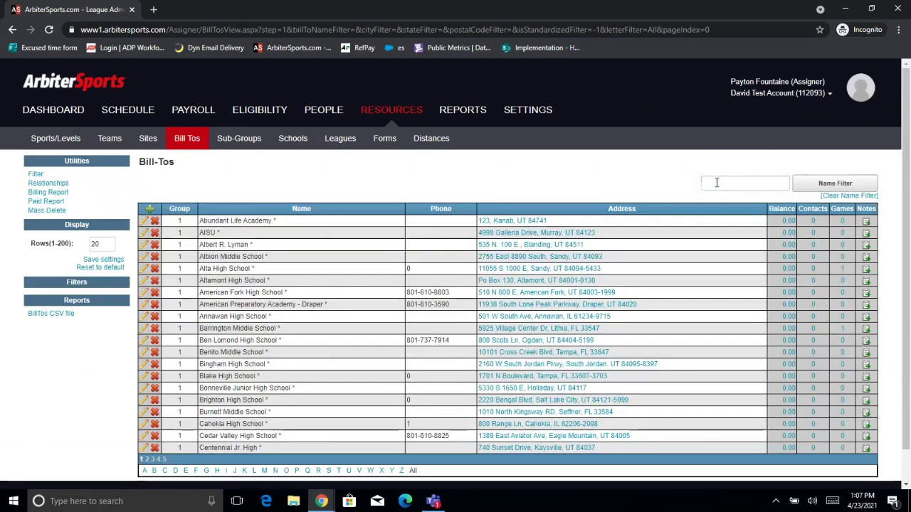
Filter the Bill-Tos list by the name 'Mountain Ridge'.
{"action": "left_click", "coordinate": [716, 183]}
{"action": "type", "text": "Mo"}
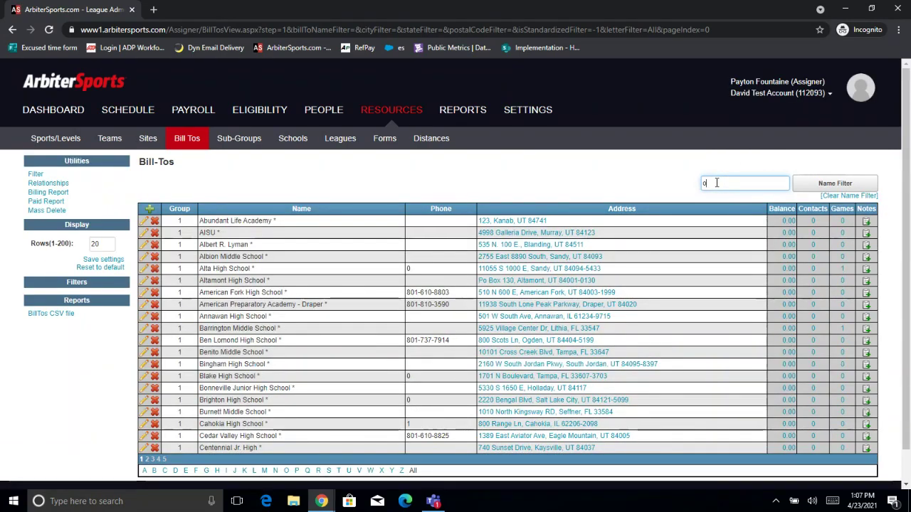
{"action": "type", "text": "untain"}
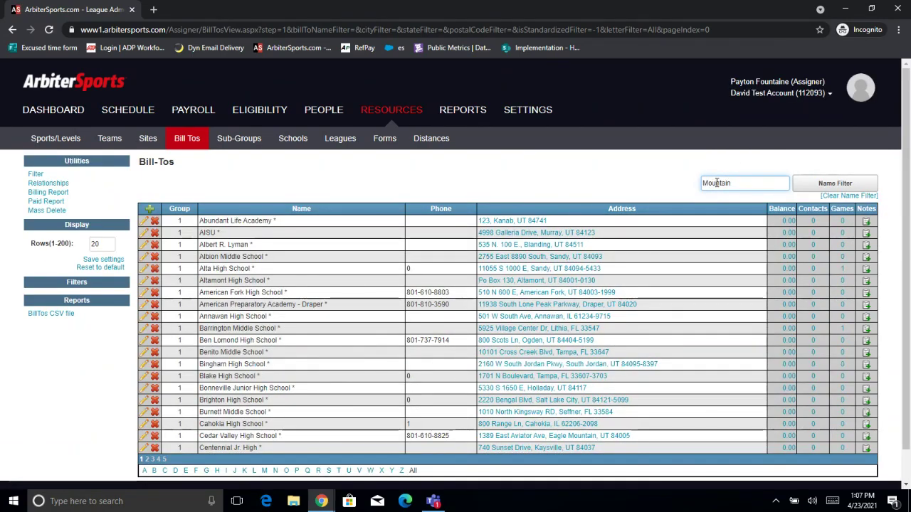
{"action": "type", "text": " Ridge"}
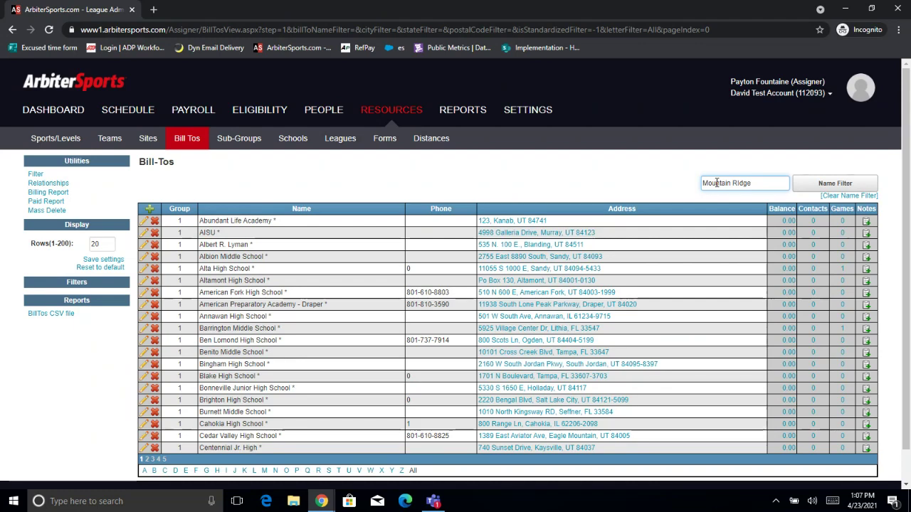
{"action": "left_click", "coordinate": [873, 185]}
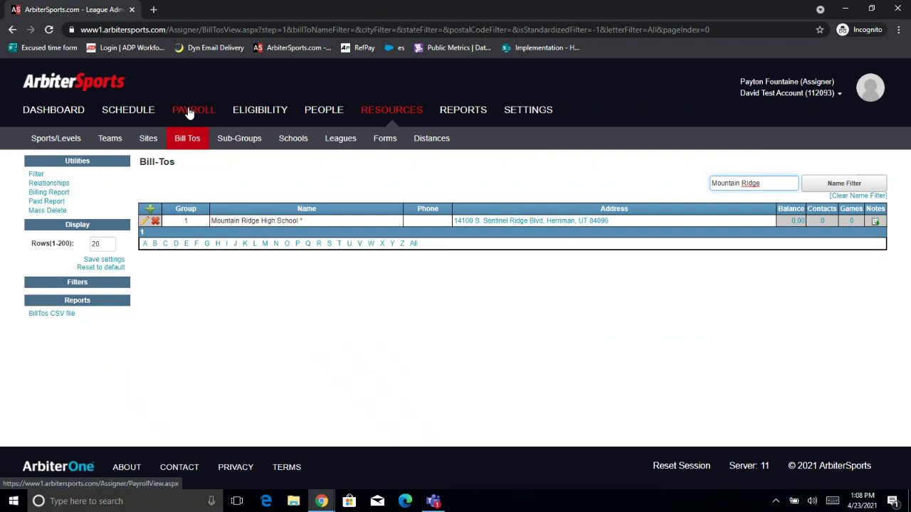
On the Schedule, expand game 5427's slots and open its Edit Game page.
{"action": "left_click", "coordinate": [126, 116]}
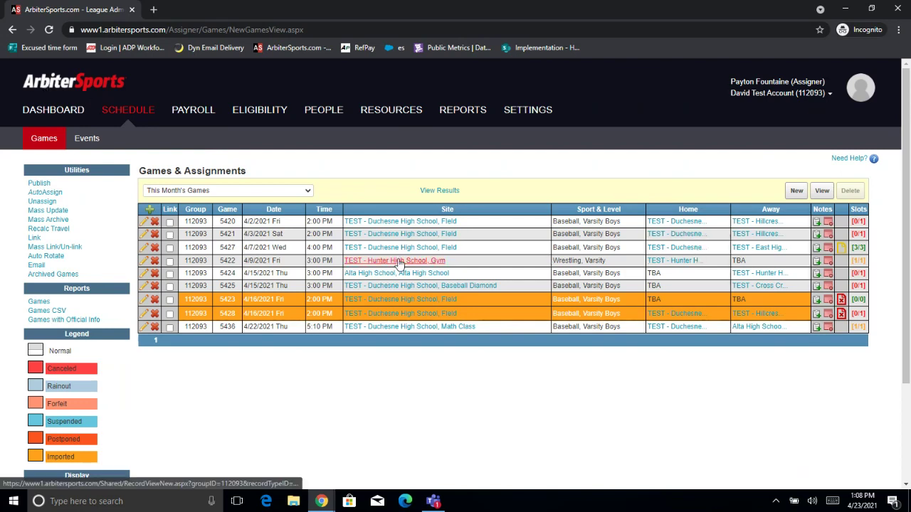
{"action": "left_click", "coordinate": [858, 247]}
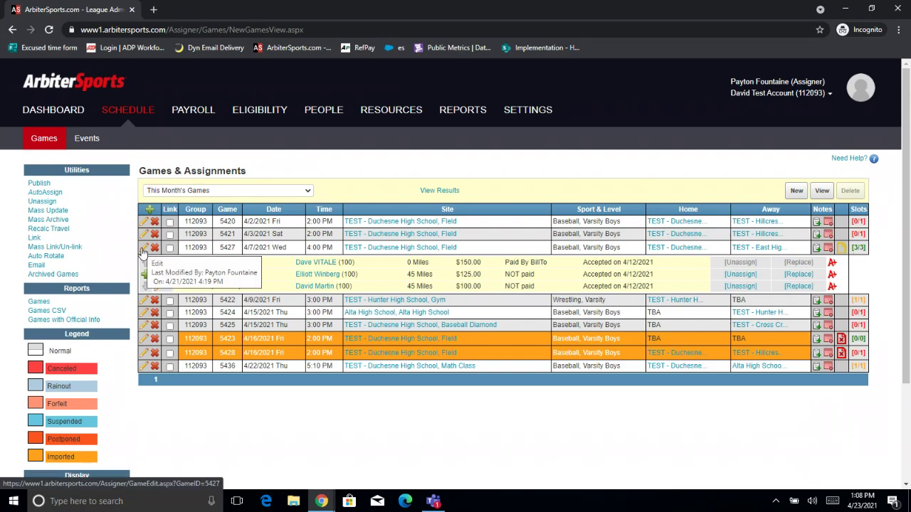
{"action": "left_click", "coordinate": [143, 250]}
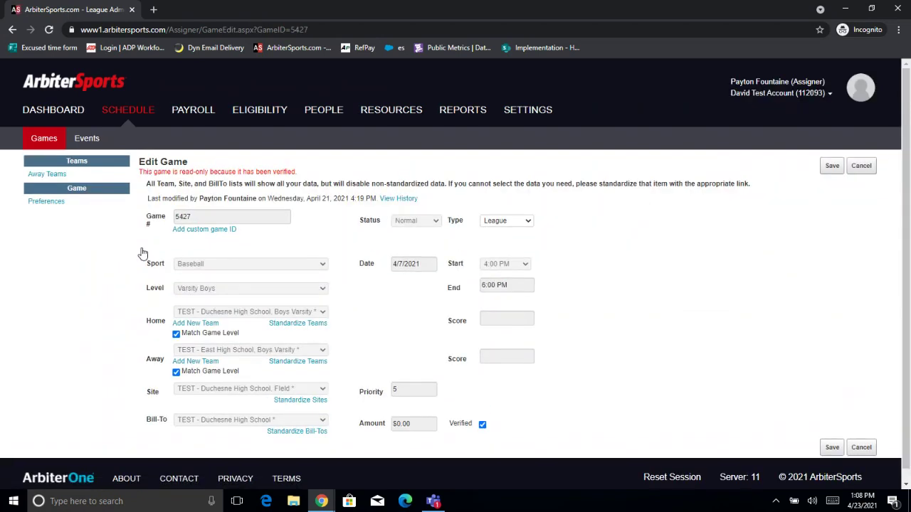
Unmark game 5427 as verified, save it, and reopen it for editing.
{"action": "left_click", "coordinate": [482, 424]}
{"action": "left_click", "coordinate": [832, 447]}
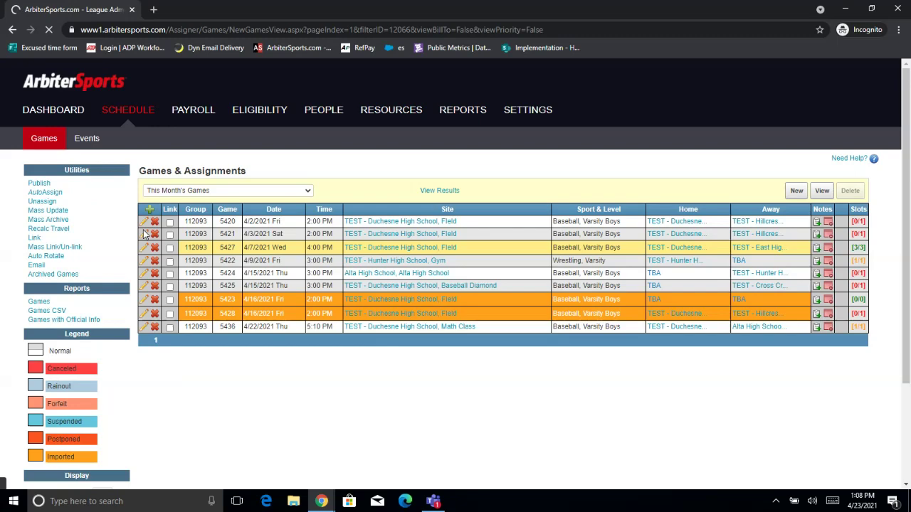
{"action": "left_click", "coordinate": [145, 252]}
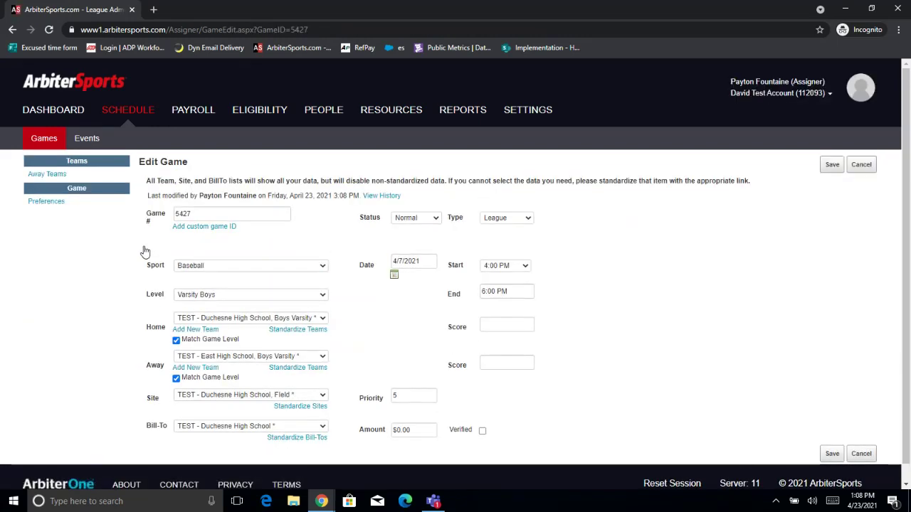
Leave the game edit, start a new game, then cancel it back to Games & Assignments.
{"action": "scroll", "coordinate": [171, 299], "scroll_direction": "down", "scroll_amount": 1}
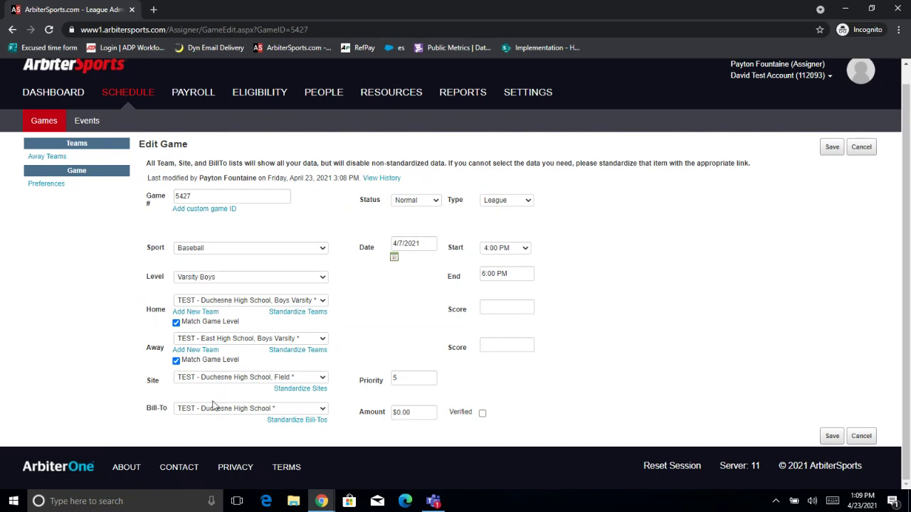
{"action": "left_click", "coordinate": [862, 153]}
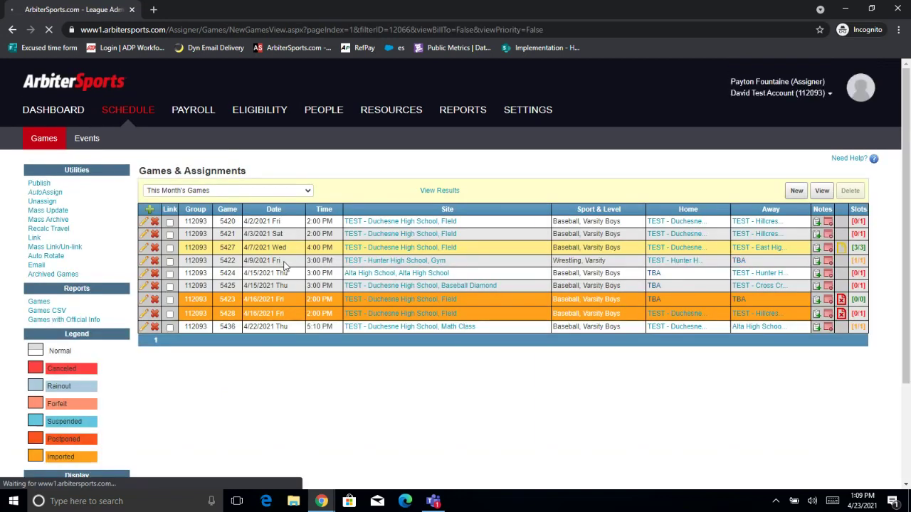
{"action": "left_click", "coordinate": [151, 212]}
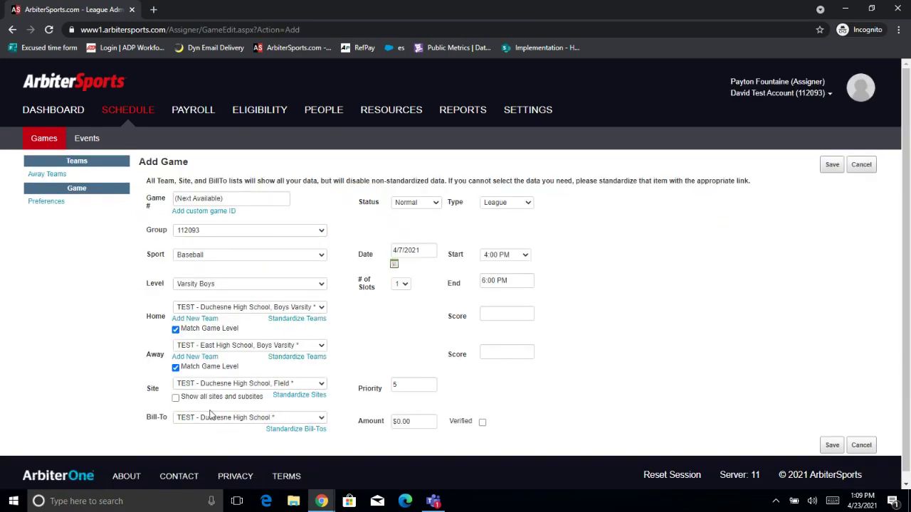
{"action": "left_click", "coordinate": [861, 164]}
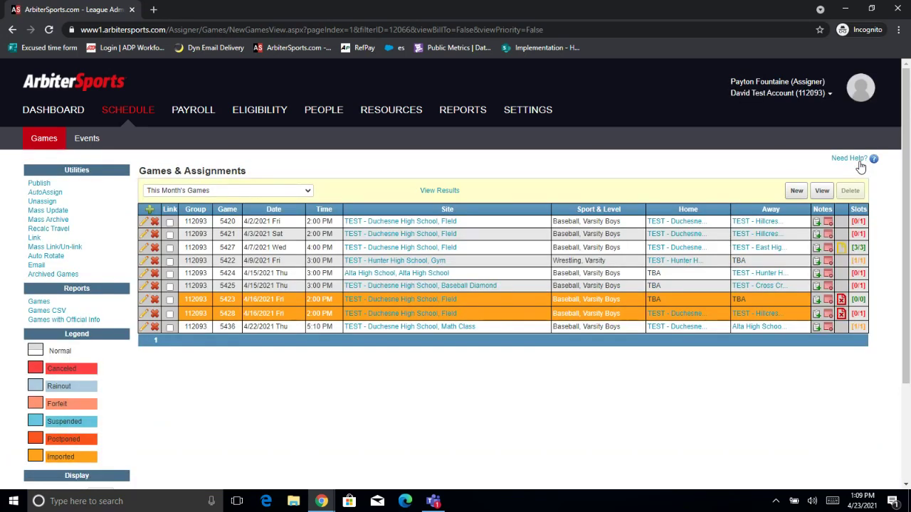
Expand game 5427's [3/3] Slots to see each official's fee and payment status.
{"action": "left_click", "coordinate": [858, 249]}
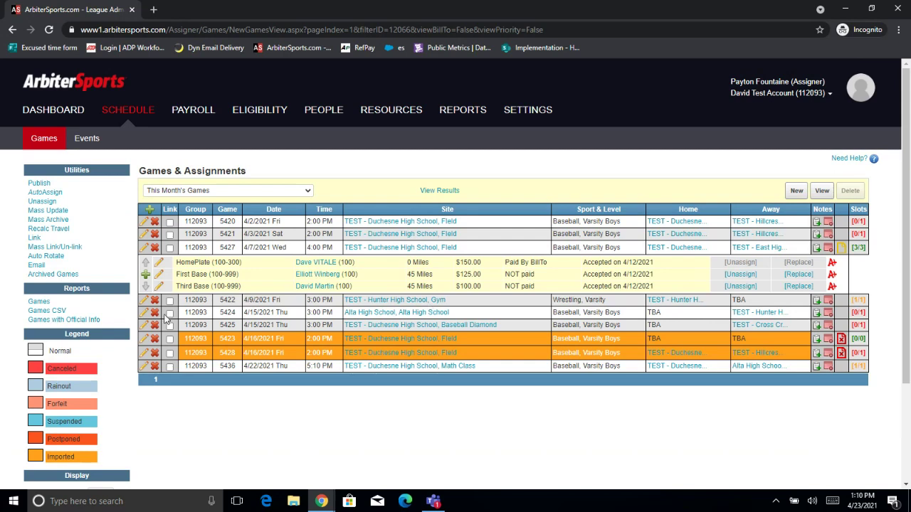
Mark game 5427's First Base slot ($125.00) as Paid By Bill To and save.
{"action": "left_click", "coordinate": [160, 277]}
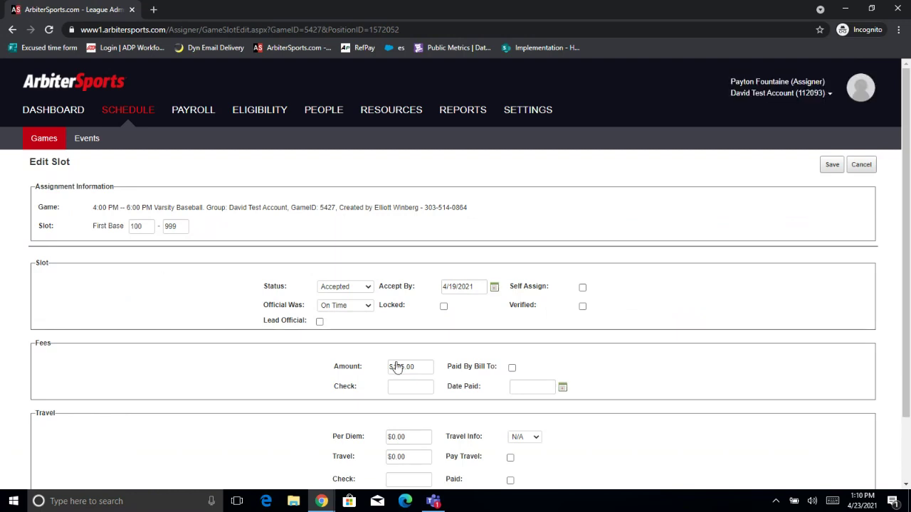
{"action": "left_click", "coordinate": [512, 368]}
{"action": "left_click", "coordinate": [832, 170]}
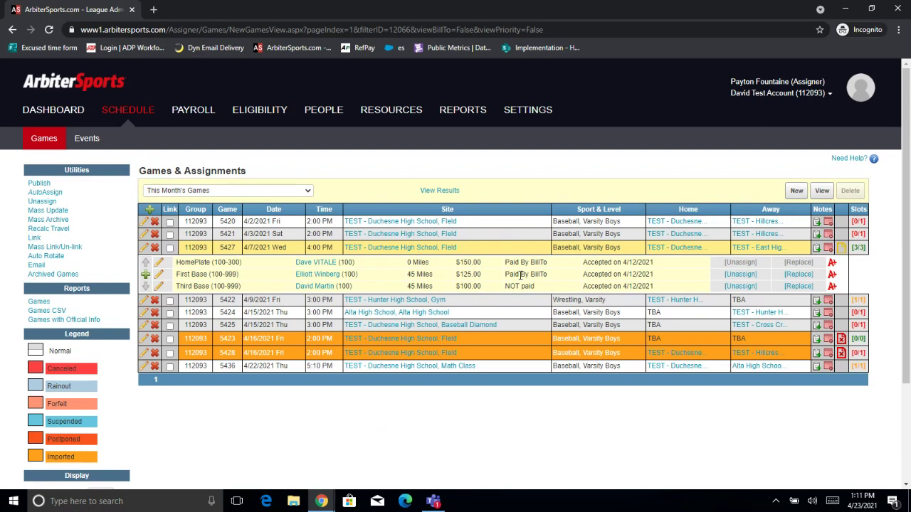
Start a new games filter with TEST - Duchesne High School as the home team.
{"action": "left_click", "coordinate": [792, 192]}
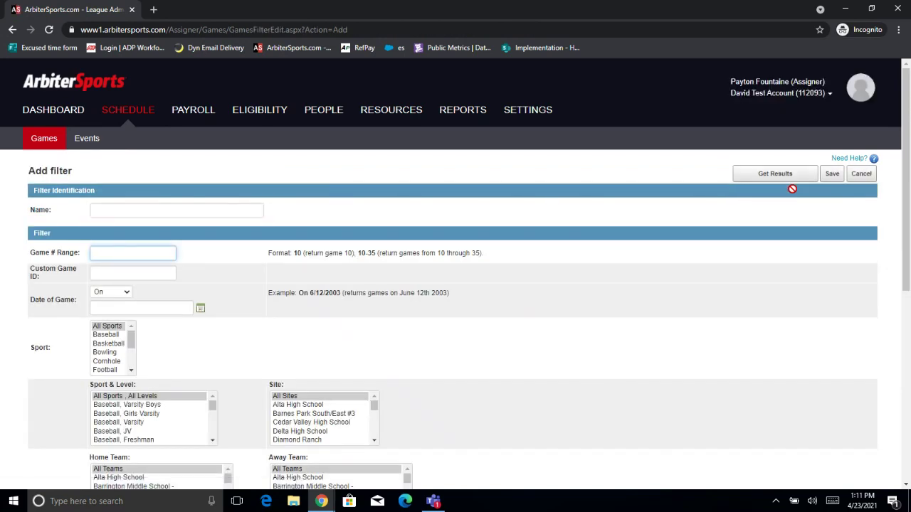
{"action": "scroll", "coordinate": [792, 188], "scroll_direction": "down", "scroll_amount": 2}
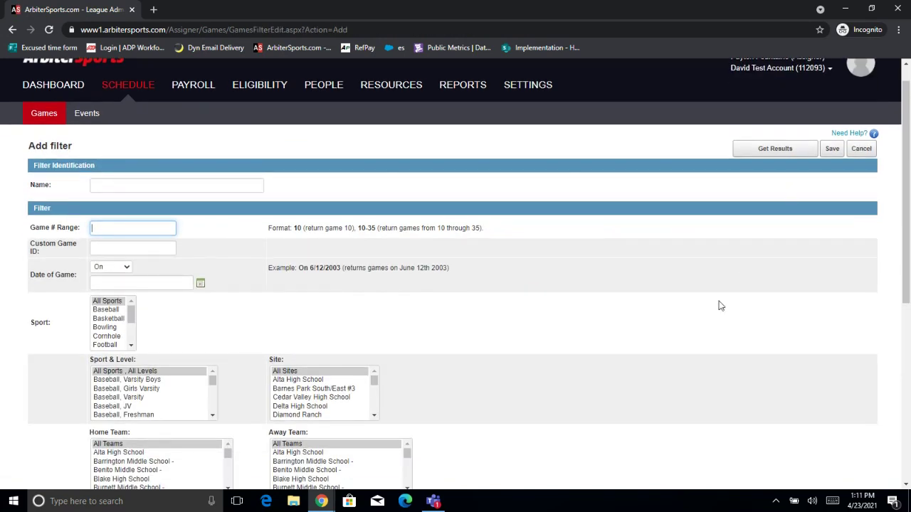
{"action": "scroll", "coordinate": [719, 306], "scroll_direction": "down", "scroll_amount": 3}
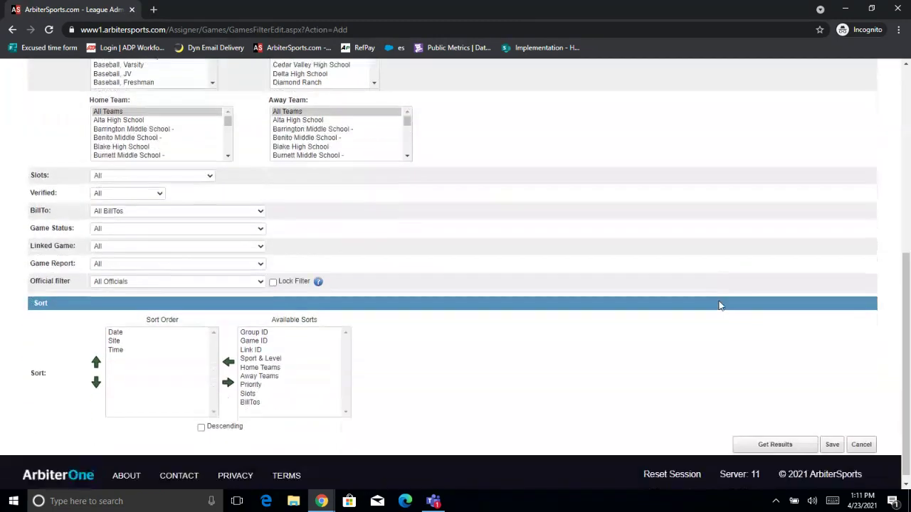
{"action": "scroll", "coordinate": [719, 306], "scroll_direction": "up", "scroll_amount": 4}
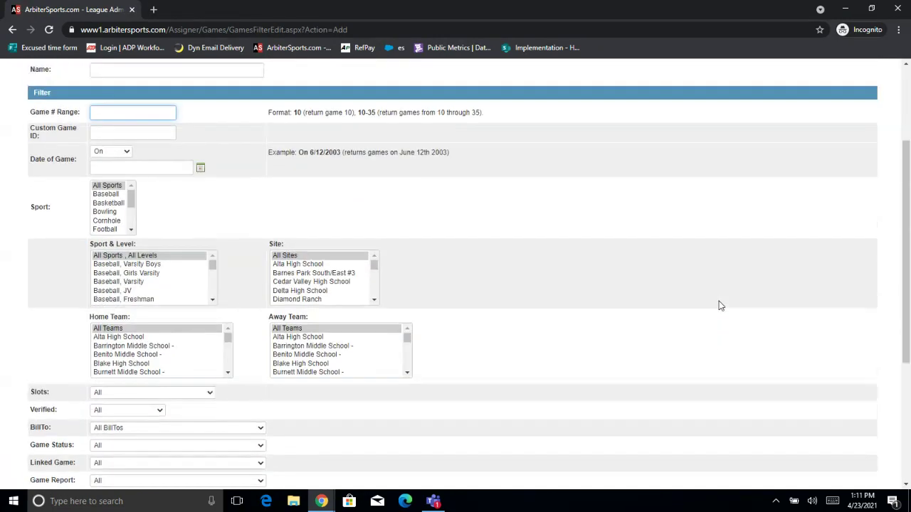
{"action": "scroll", "coordinate": [574, 342], "scroll_direction": "down", "scroll_amount": 1}
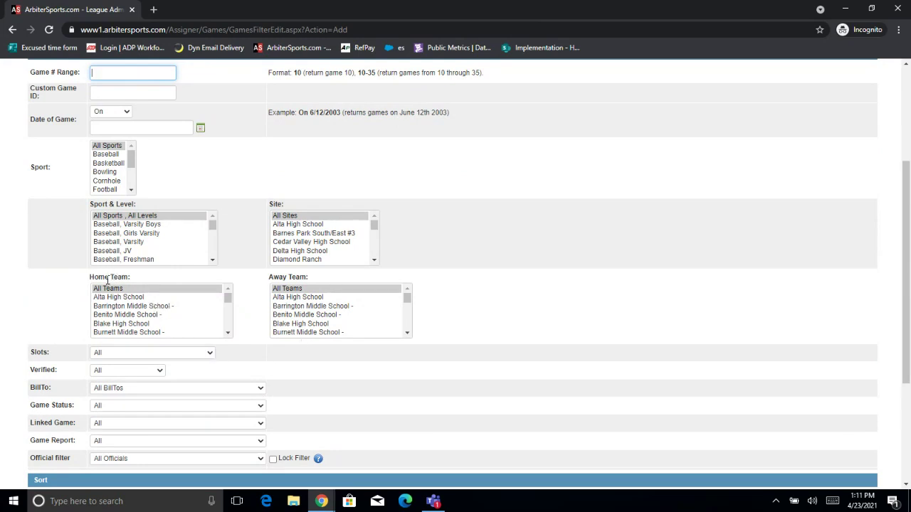
{"action": "scroll", "coordinate": [140, 321], "scroll_direction": "down", "scroll_amount": 10}
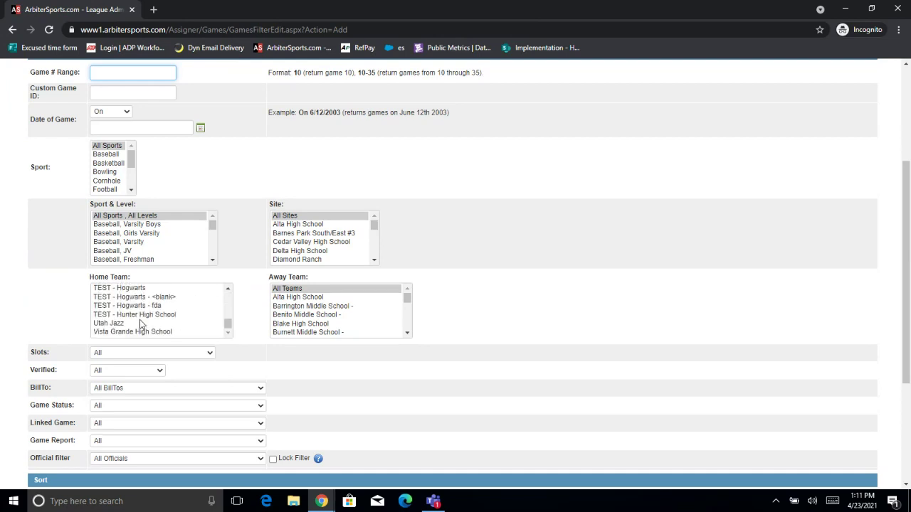
{"action": "scroll", "coordinate": [139, 324], "scroll_direction": "up", "scroll_amount": 3}
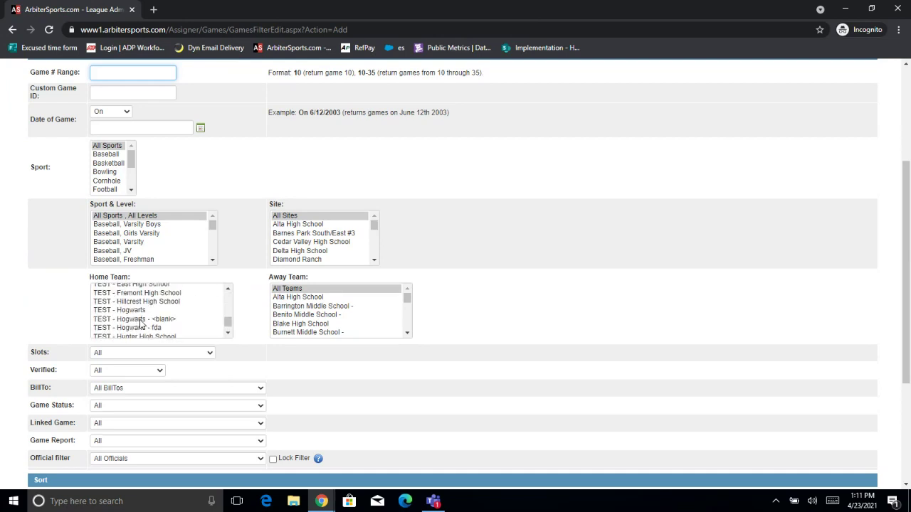
{"action": "scroll", "coordinate": [140, 324], "scroll_direction": "up", "scroll_amount": 1}
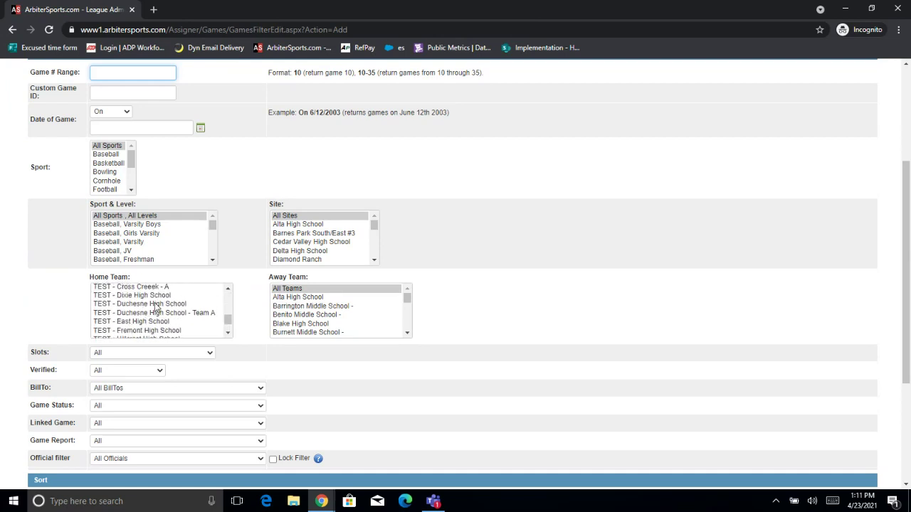
{"action": "left_click", "coordinate": [155, 304]}
Name the new filter and run it to list all sixteen Duchesne home games.
{"action": "scroll", "coordinate": [284, 242], "scroll_direction": "up", "scroll_amount": 1}
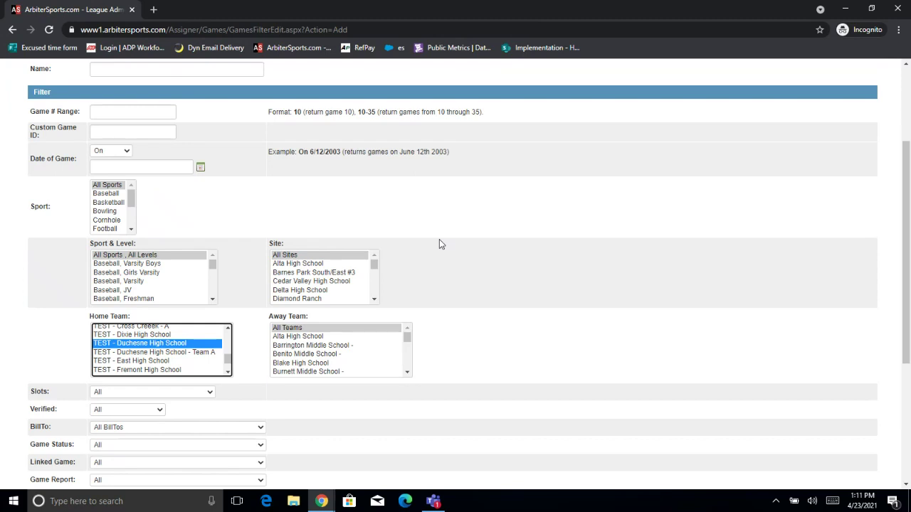
{"action": "scroll", "coordinate": [439, 245], "scroll_direction": "down", "scroll_amount": 1}
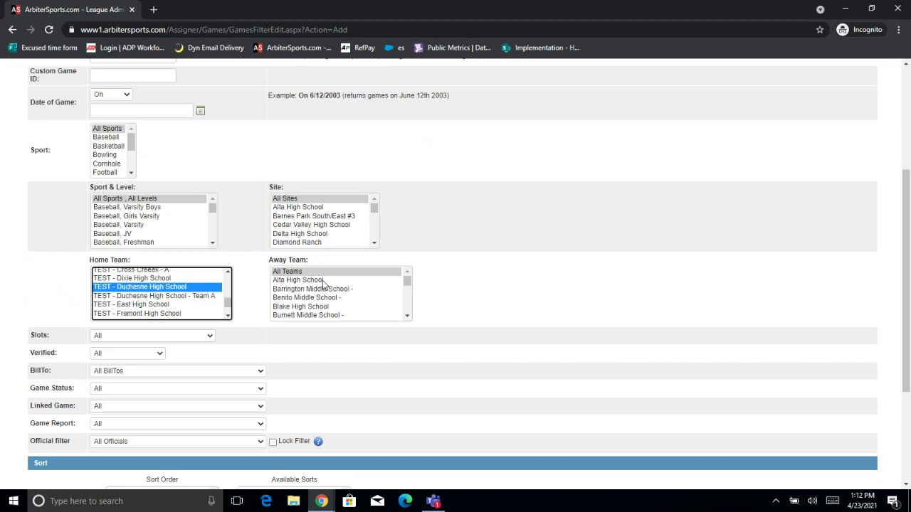
{"action": "scroll", "coordinate": [469, 263], "scroll_direction": "up", "scroll_amount": 3}
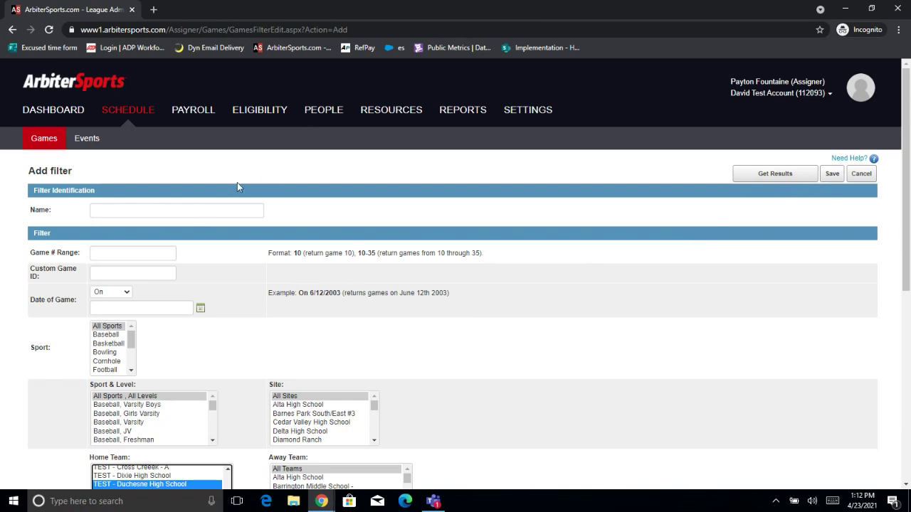
{"action": "left_click", "coordinate": [207, 210]}
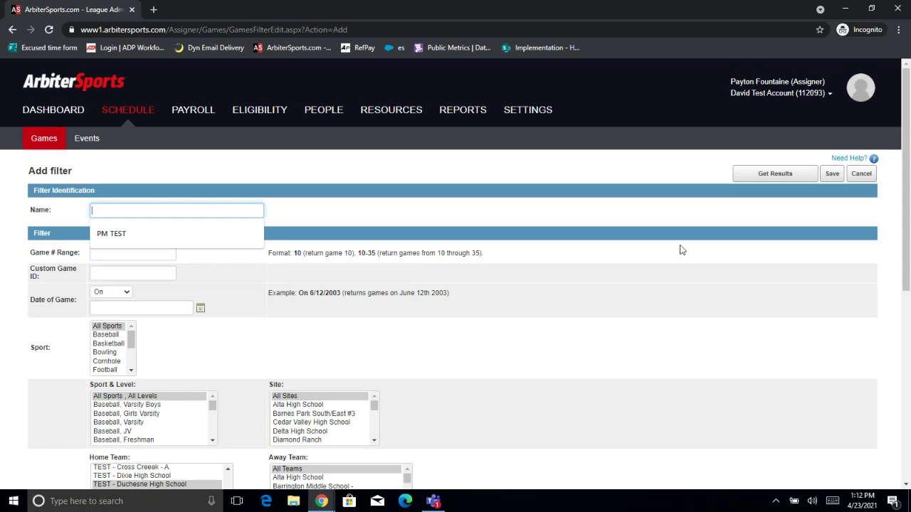
{"action": "left_click", "coordinate": [775, 173]}
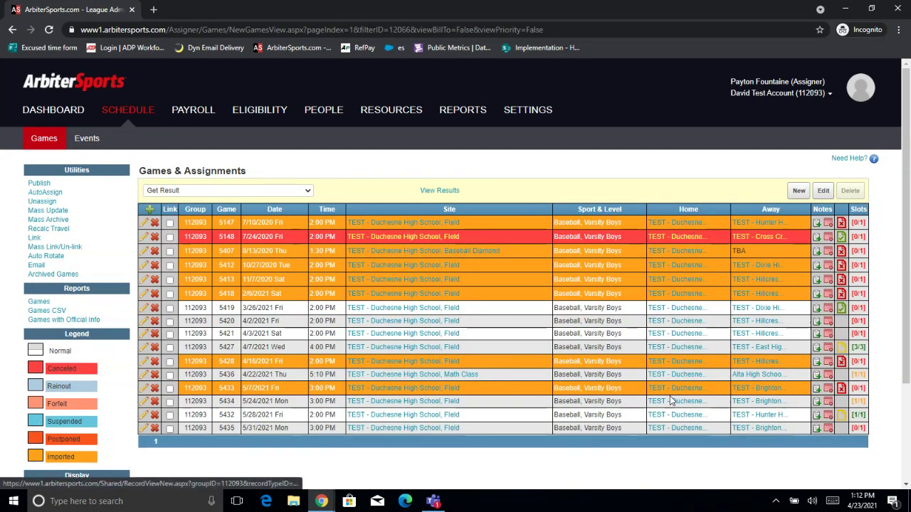
Leave the game view unchanged and open Mass Update for the 16 filtered games.
{"action": "left_click", "coordinate": [233, 190]}
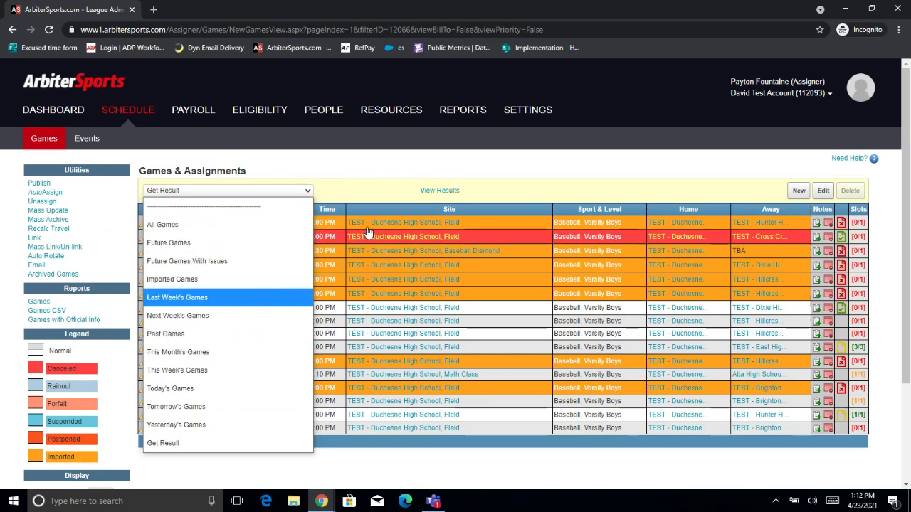
{"action": "left_click", "coordinate": [402, 177]}
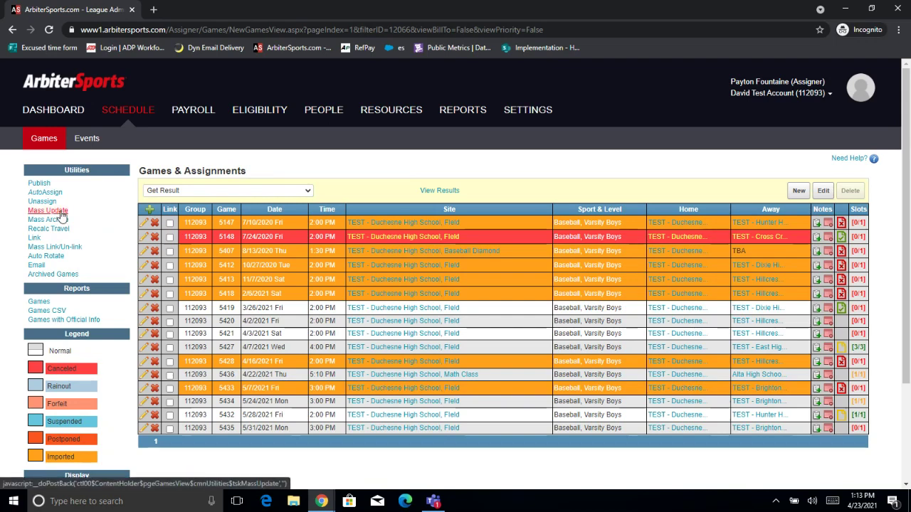
{"action": "left_click", "coordinate": [62, 211]}
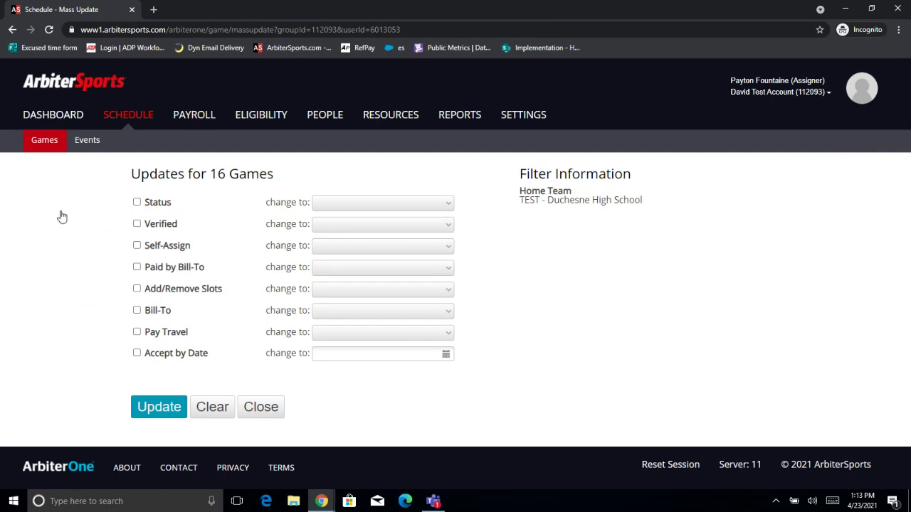
Include Paid by Bill-To and Bill-To in the update, with payment set to Paid By Bill-to.
{"action": "left_click", "coordinate": [138, 269]}
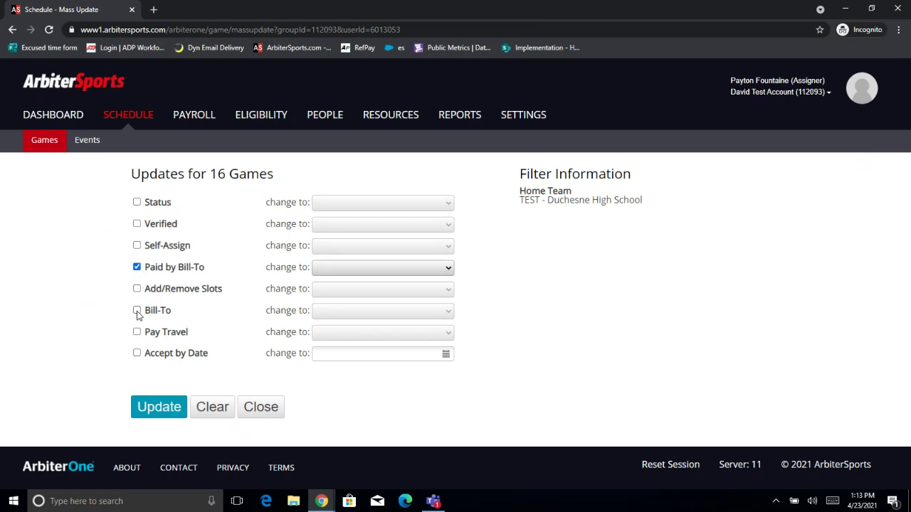
{"action": "left_click", "coordinate": [137, 311]}
{"action": "left_click", "coordinate": [137, 311]}
{"action": "left_click", "coordinate": [138, 312]}
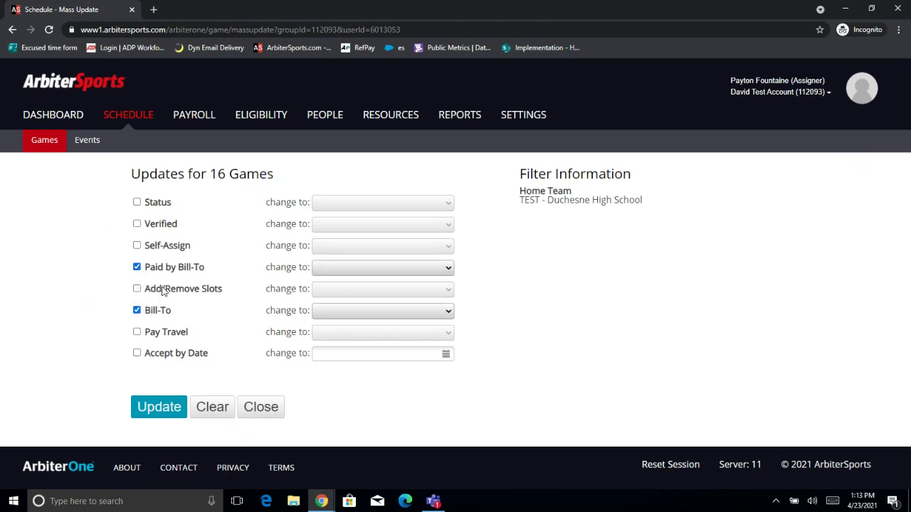
{"action": "left_click", "coordinate": [372, 269]}
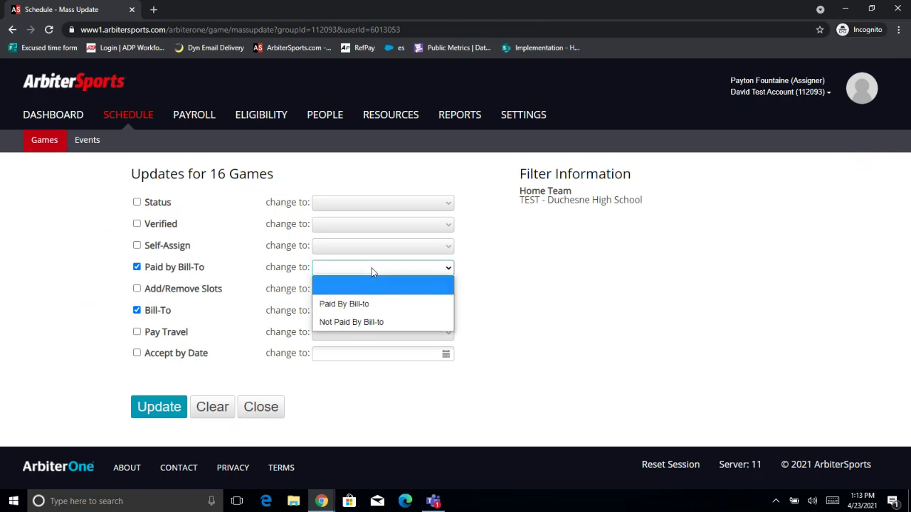
{"action": "left_click", "coordinate": [366, 308]}
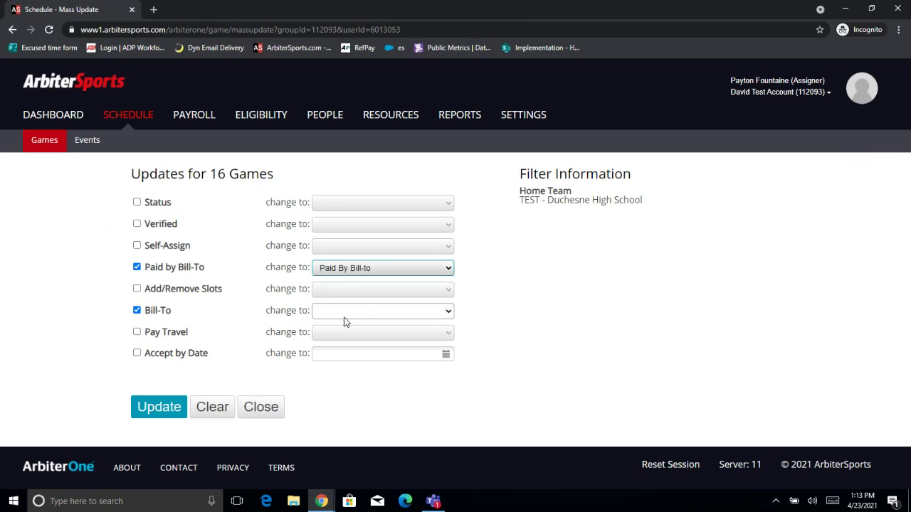
Bill the games to TEST - Duchesne High School and apply the update, which changes 15 games.
{"action": "left_click", "coordinate": [343, 317]}
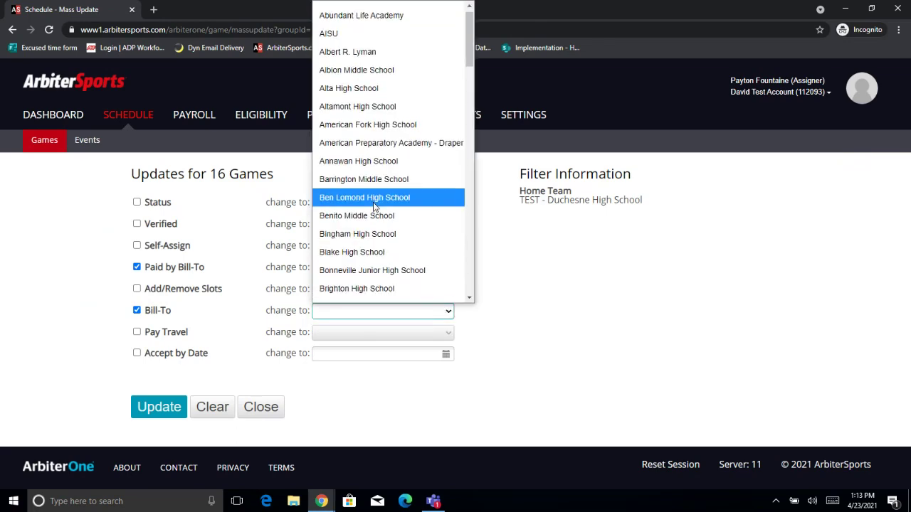
{"action": "scroll", "coordinate": [372, 205], "scroll_direction": "down", "scroll_amount": 10}
{"action": "scroll", "coordinate": [373, 205], "scroll_direction": "down", "scroll_amount": 4}
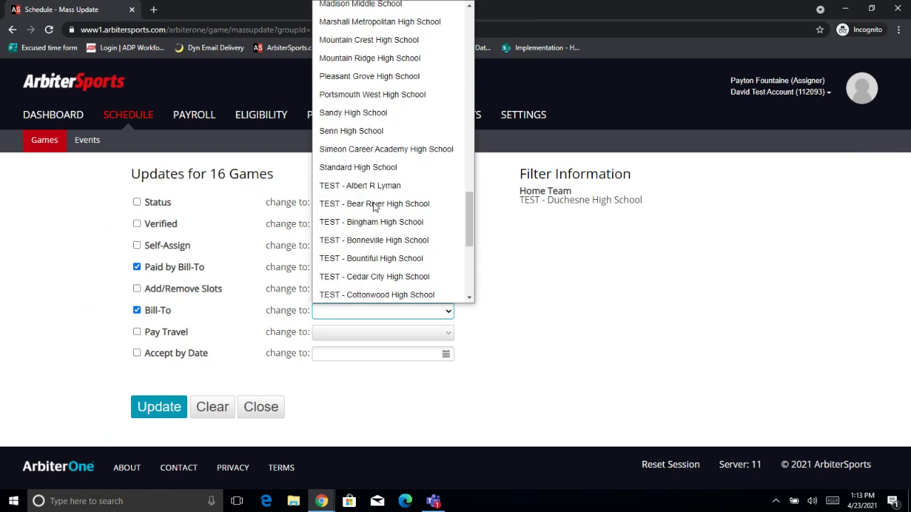
{"action": "scroll", "coordinate": [374, 206], "scroll_direction": "down", "scroll_amount": 2}
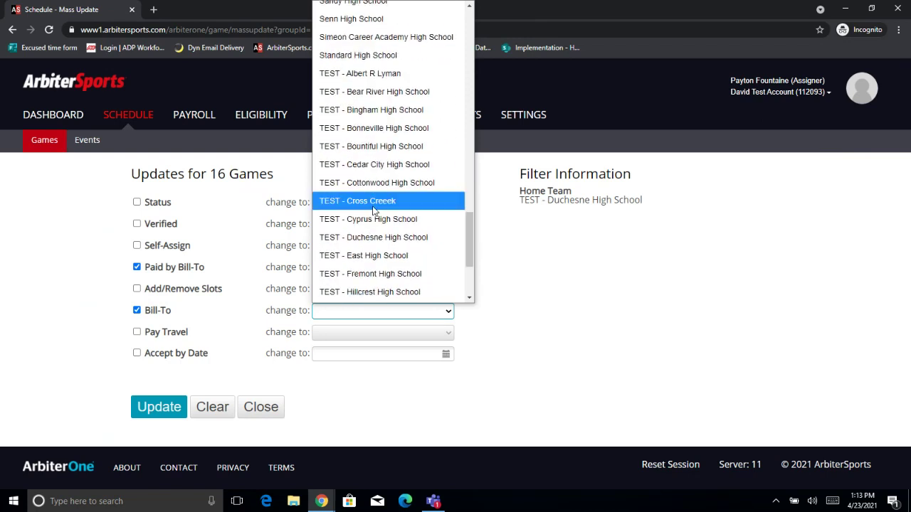
{"action": "left_click", "coordinate": [372, 238]}
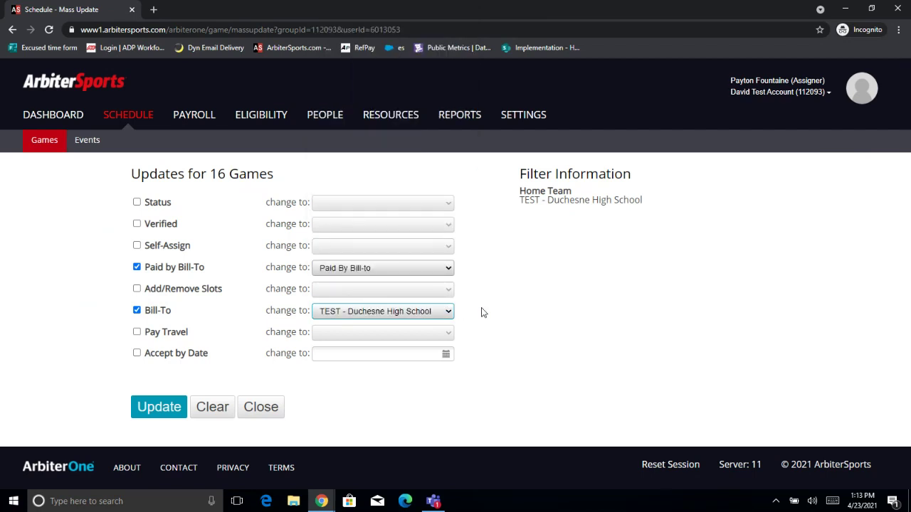
{"action": "left_click", "coordinate": [161, 407]}
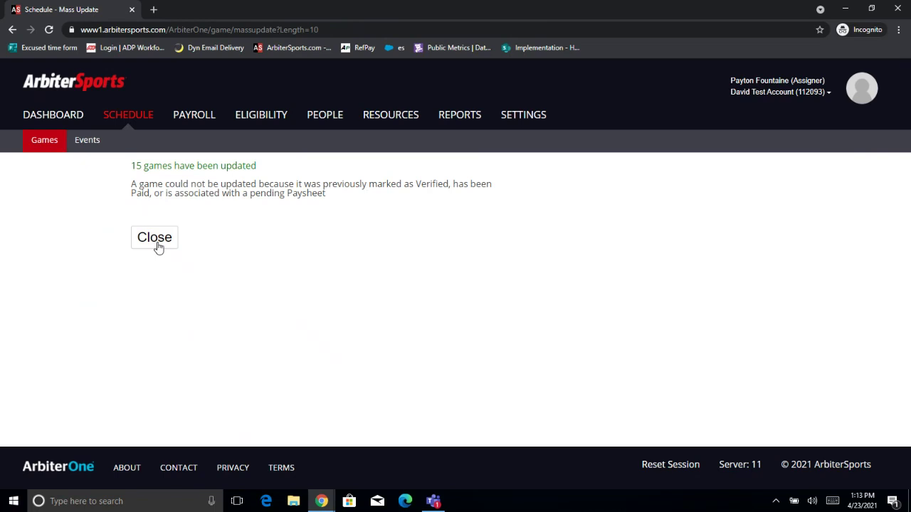
{"action": "left_click", "coordinate": [156, 238]}
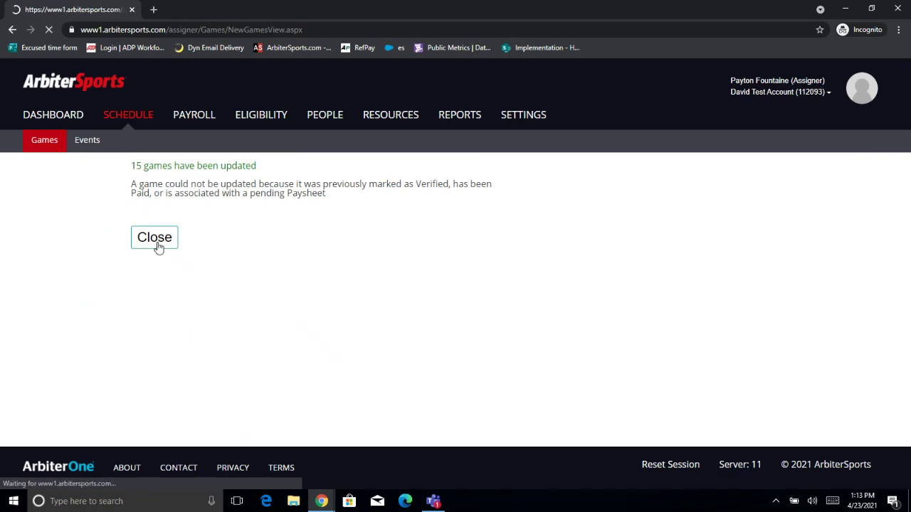